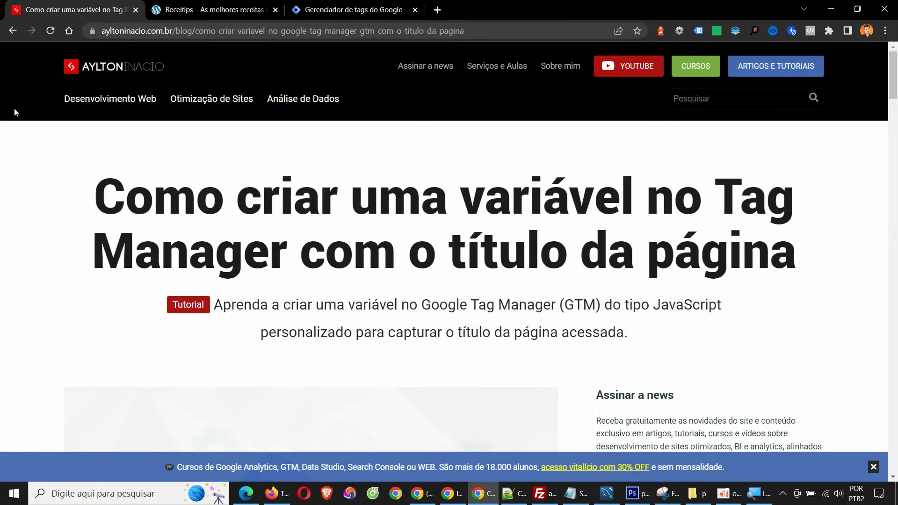
left_click(206, 10)
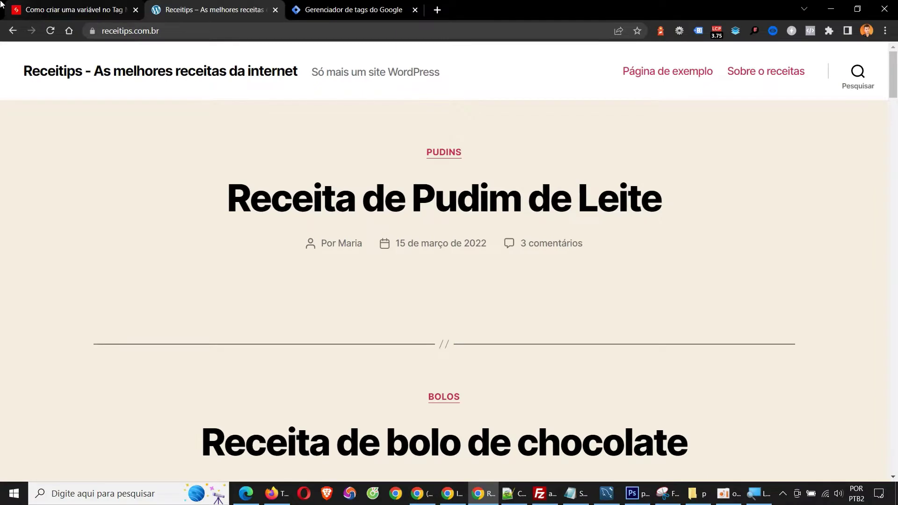
left_click(332, 9)
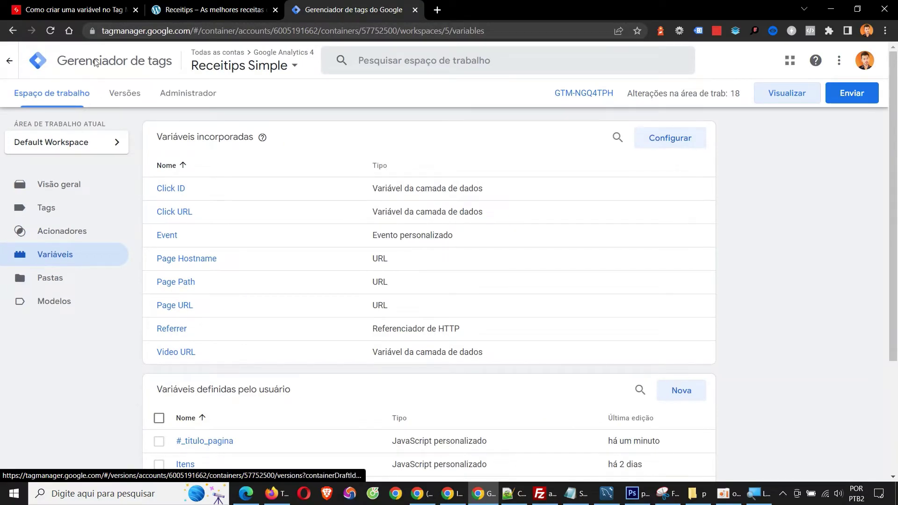
left_click(74, 9)
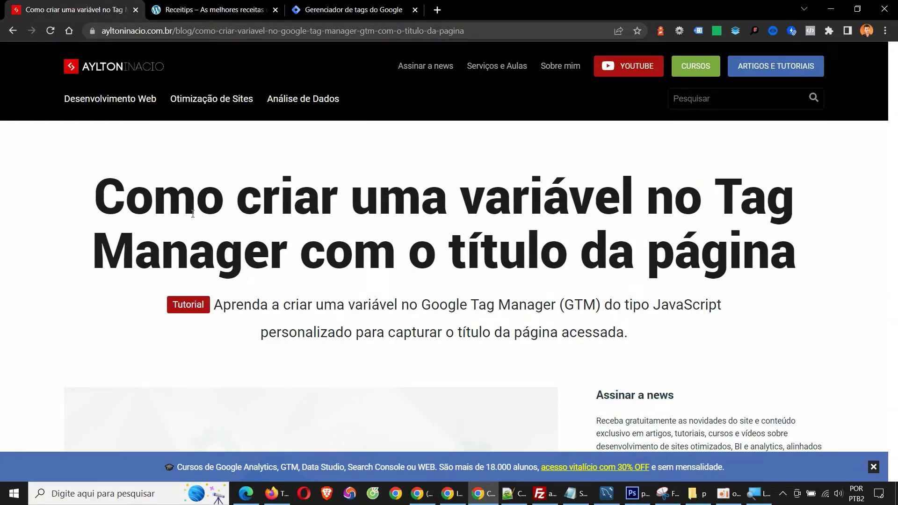
- Examine the built-in variables that can be enabled in the Receitips Simple container
left_click(322, 5)
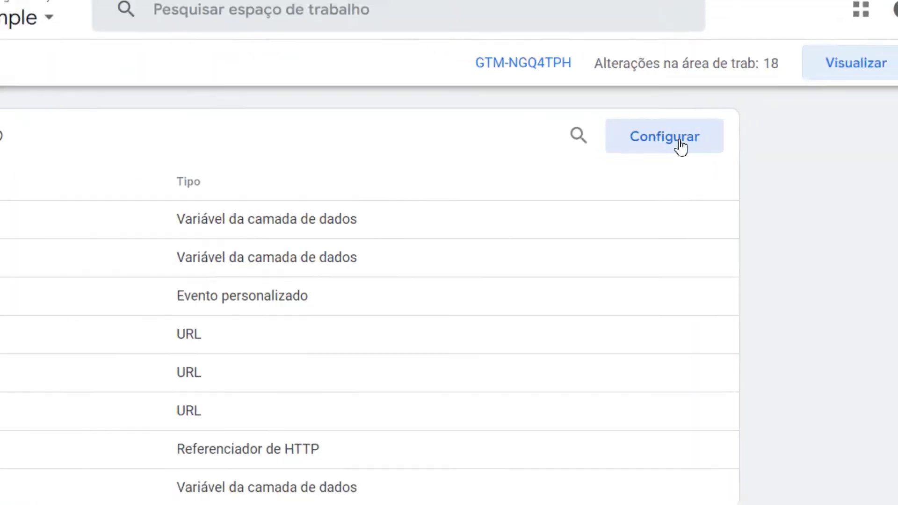
left_click(680, 140)
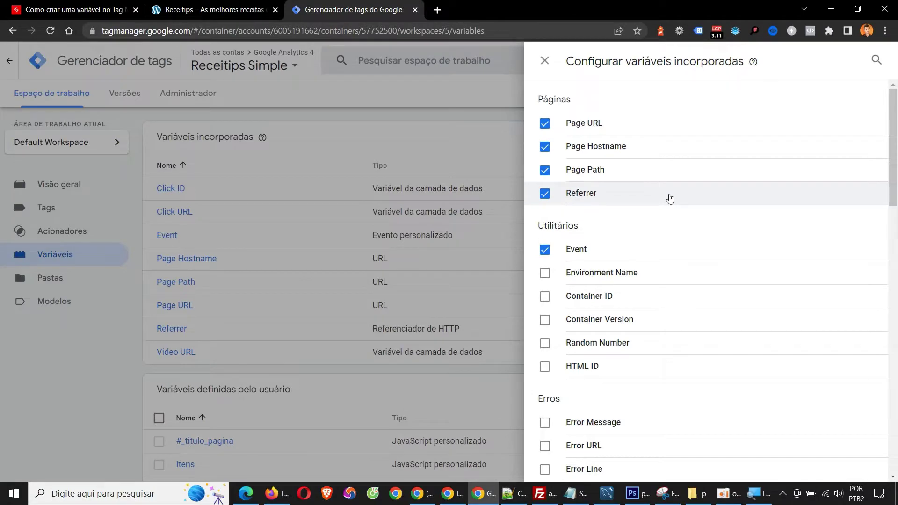
left_click(544, 61)
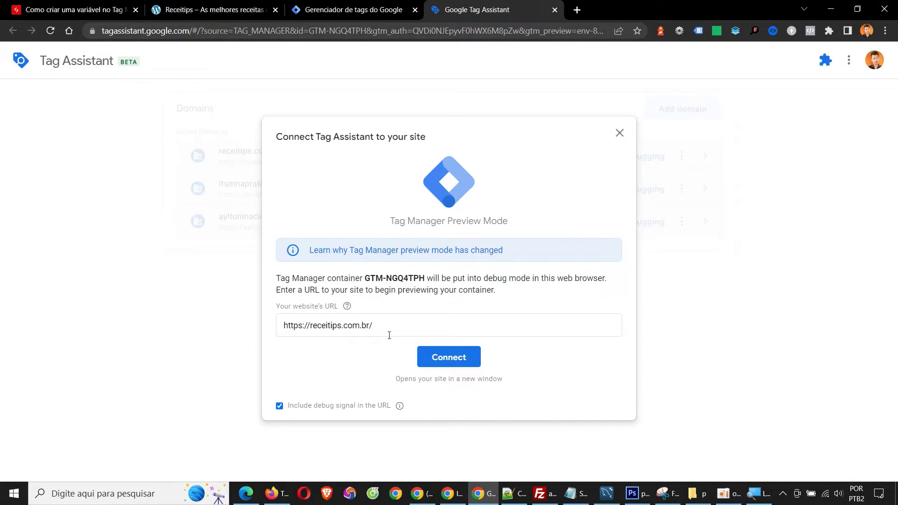
left_click(431, 358)
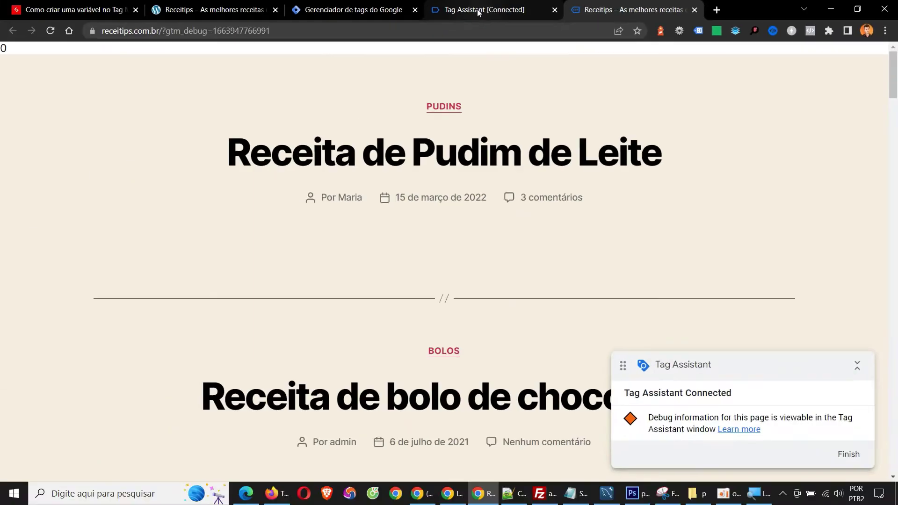
left_click(419, 17)
left_click(475, 265)
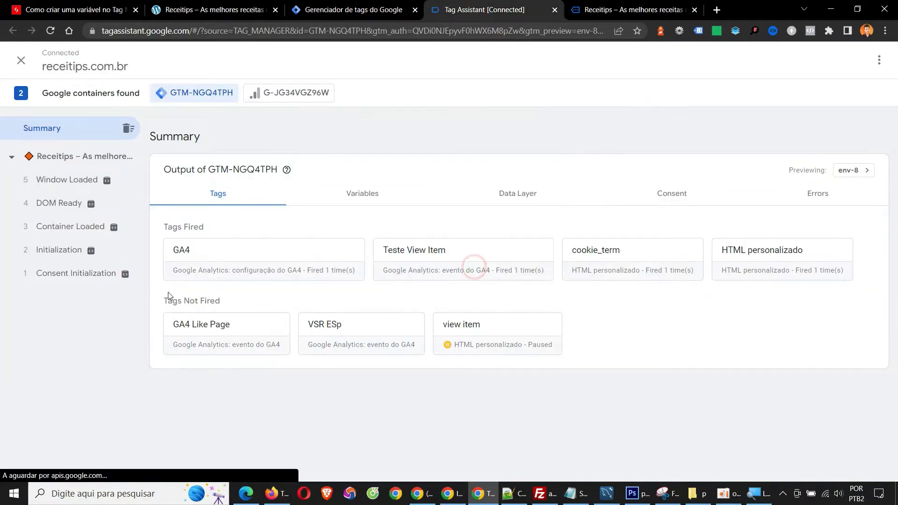
left_click(614, 5)
left_click(492, 9)
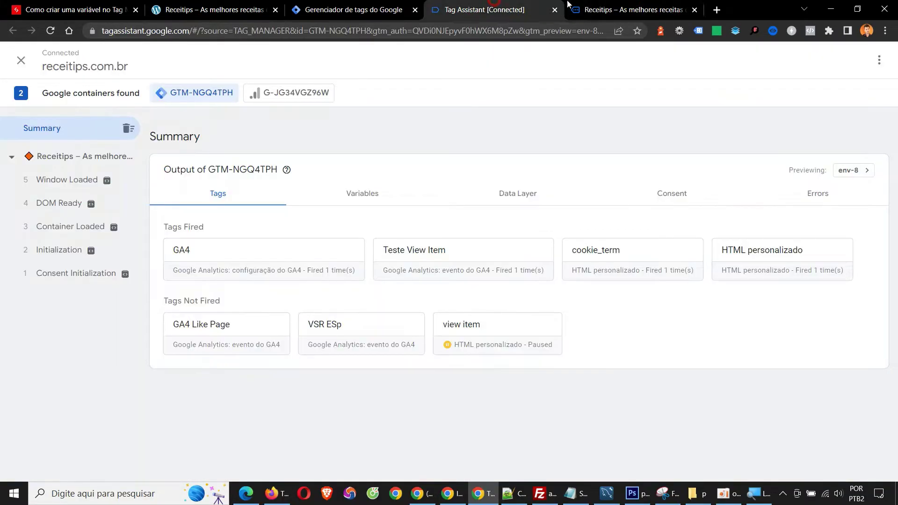
left_click(609, 9)
left_click(514, 7)
- Examine the variable values of the home page's Container Loaded event
left_click(39, 225)
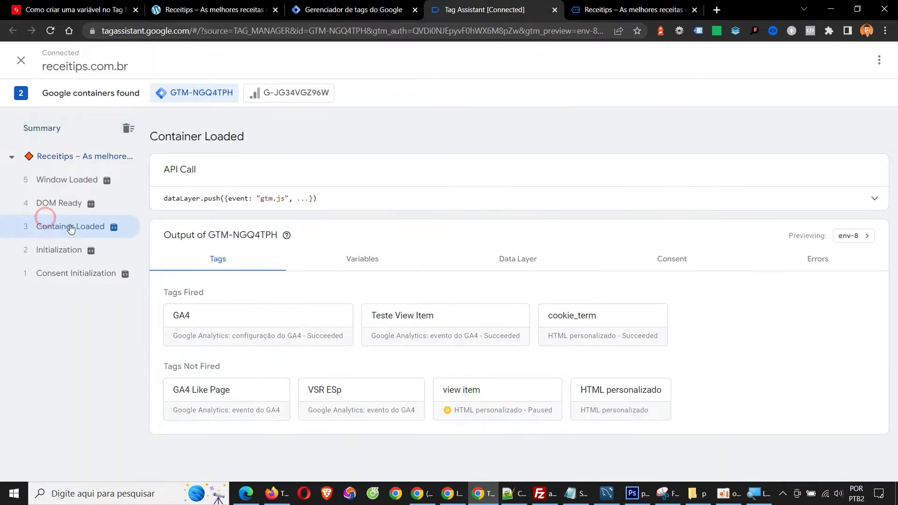
left_click(338, 262)
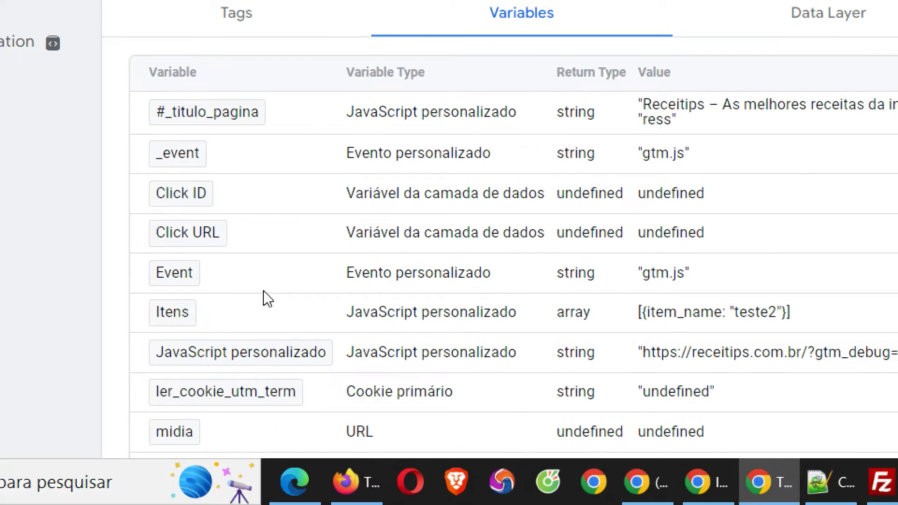
scroll(233, 401, "down", 3)
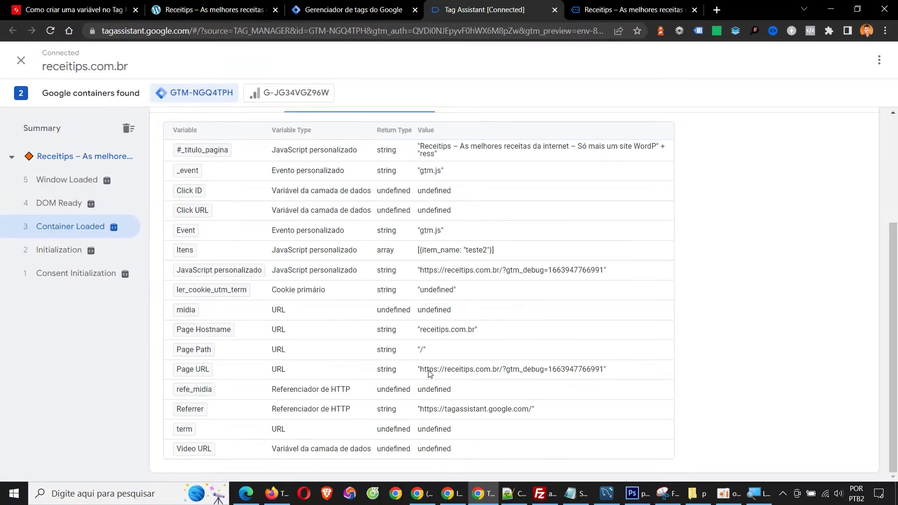
- Open the Receita de Pudim de Leite post on the connected site and examine the variables of its Container Loaded event
key("ctrl+Tab")
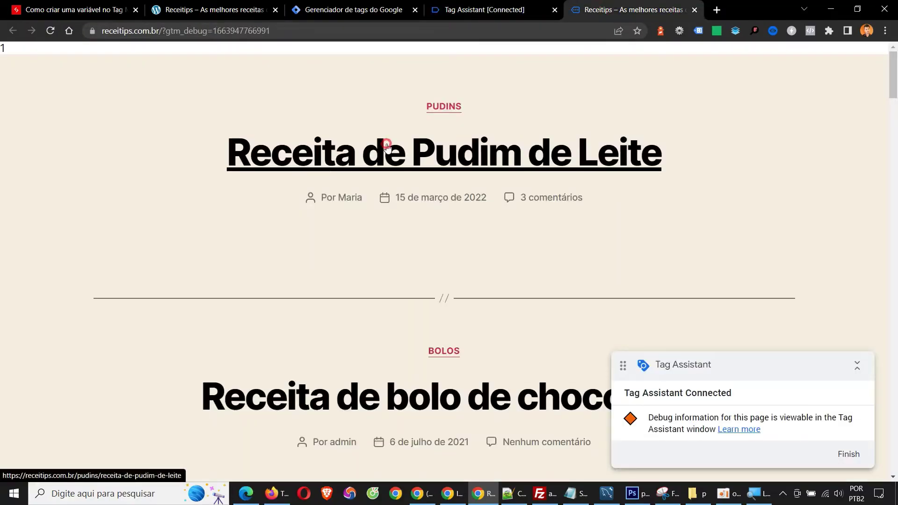
left_click(387, 145)
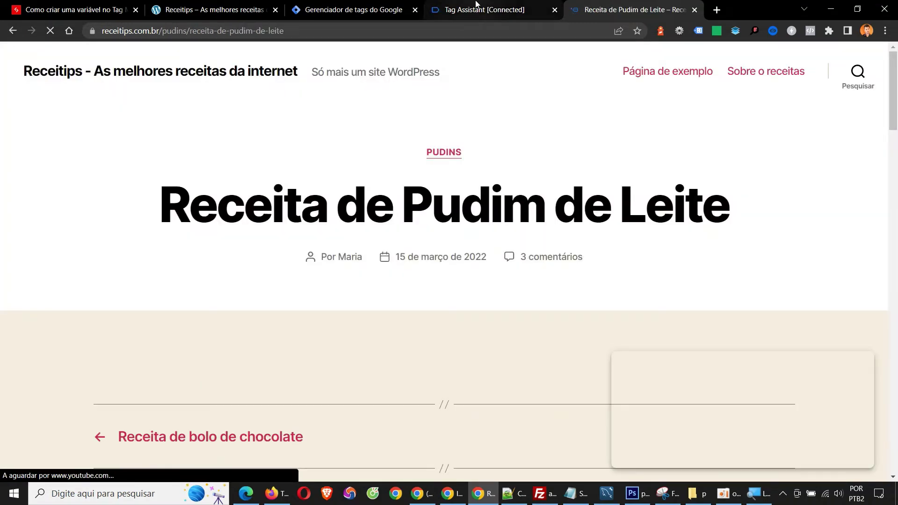
left_click(475, 7)
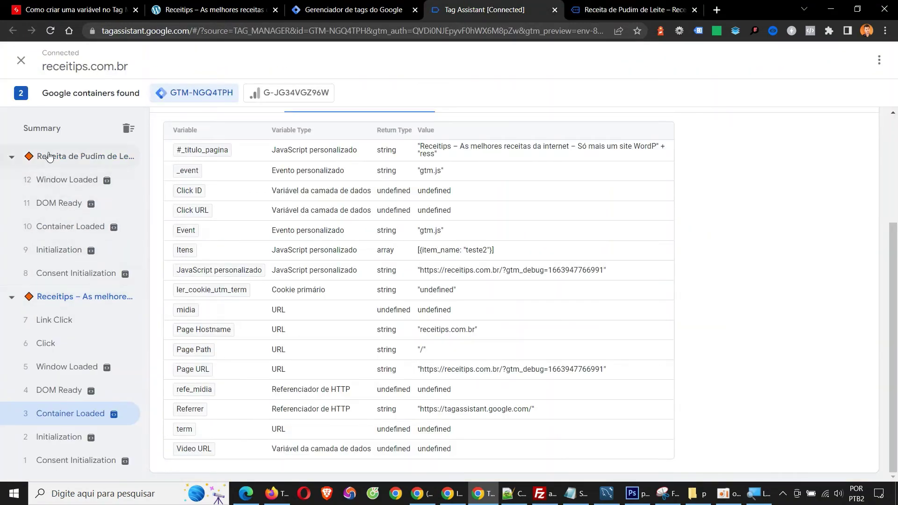
left_click(45, 226)
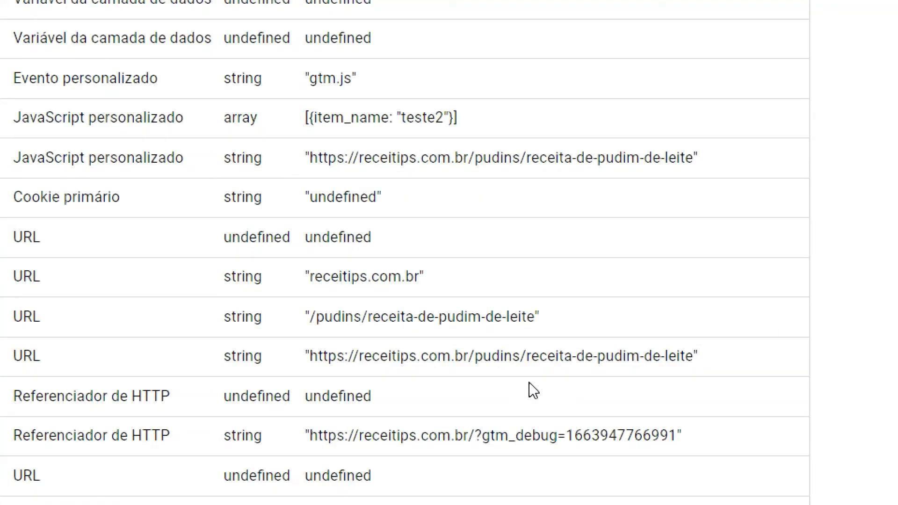
scroll(31, 60, "up", 3)
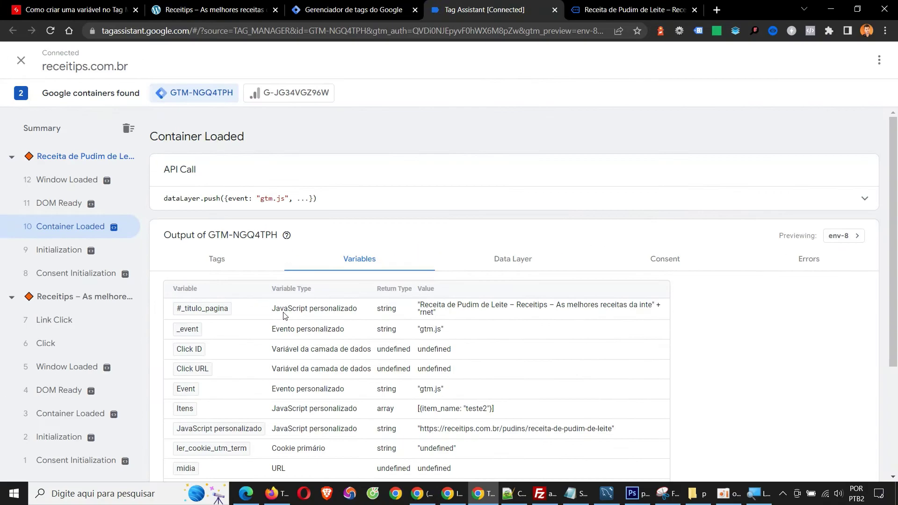
- Create a new user-defined variable of the type JavaScript personalizado in Tag Manager
left_click(360, 9)
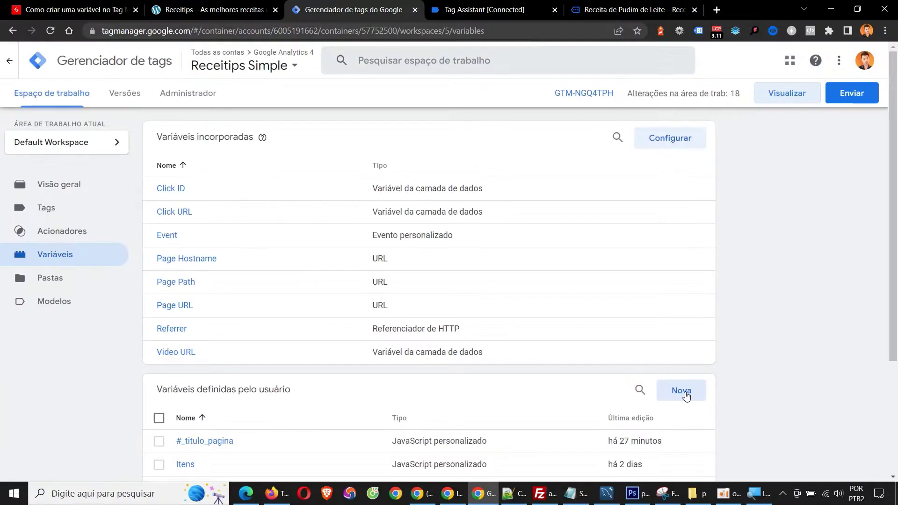
left_click(690, 391)
left_click(562, 178)
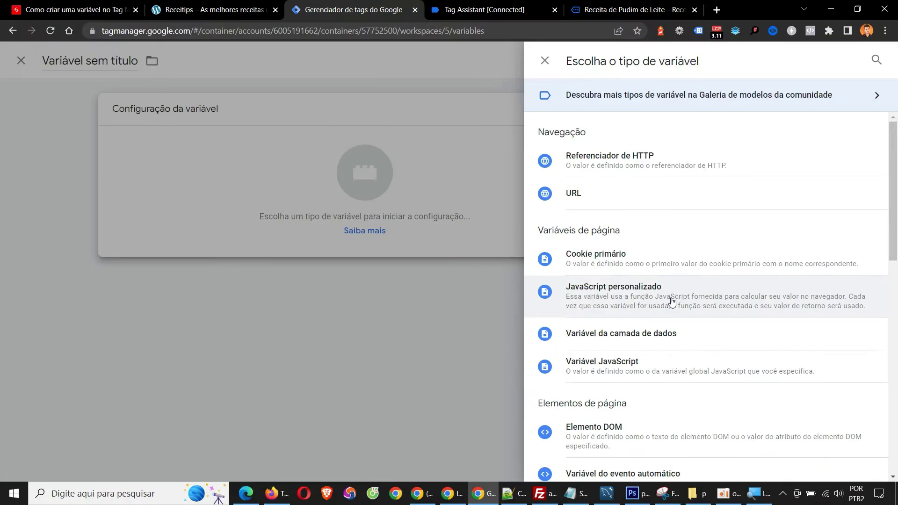
left_click(601, 276)
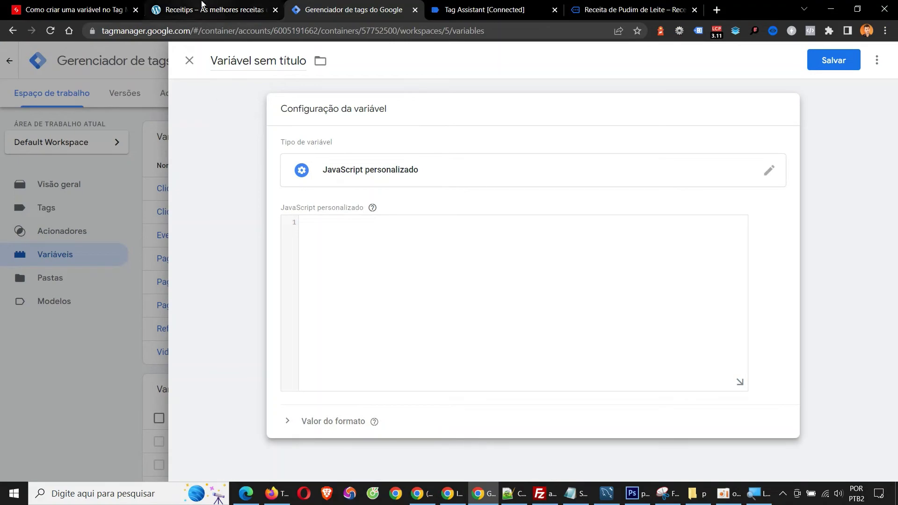
left_click(202, 5)
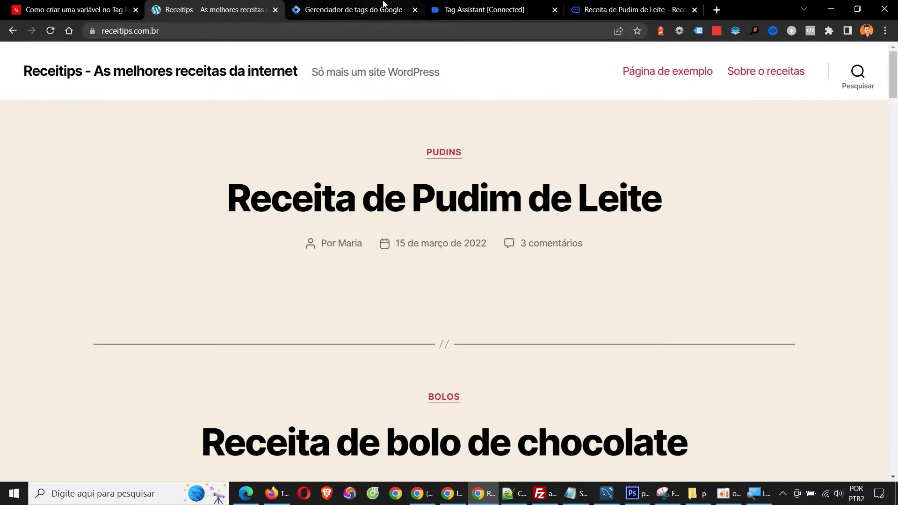
left_click(365, 10)
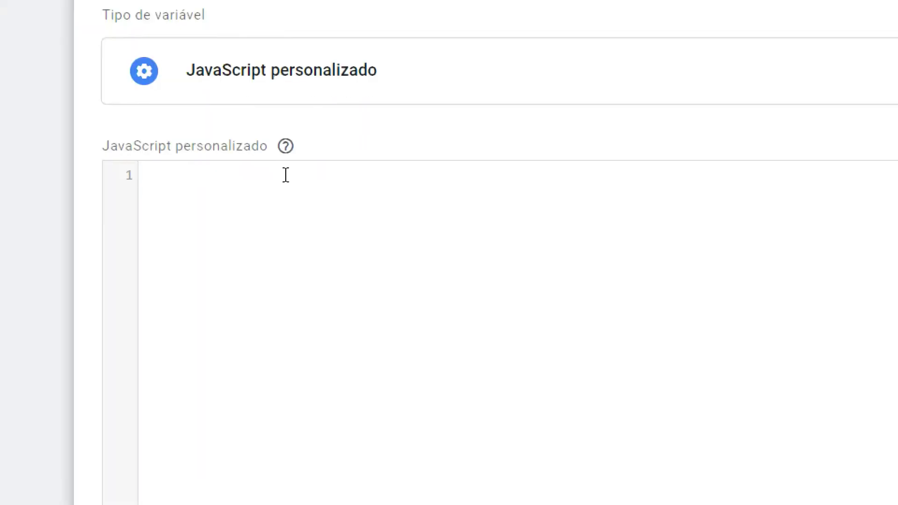
- Copy the example function from the custom JavaScript field's help text and paste it into the code field
mouse_move(373, 209)
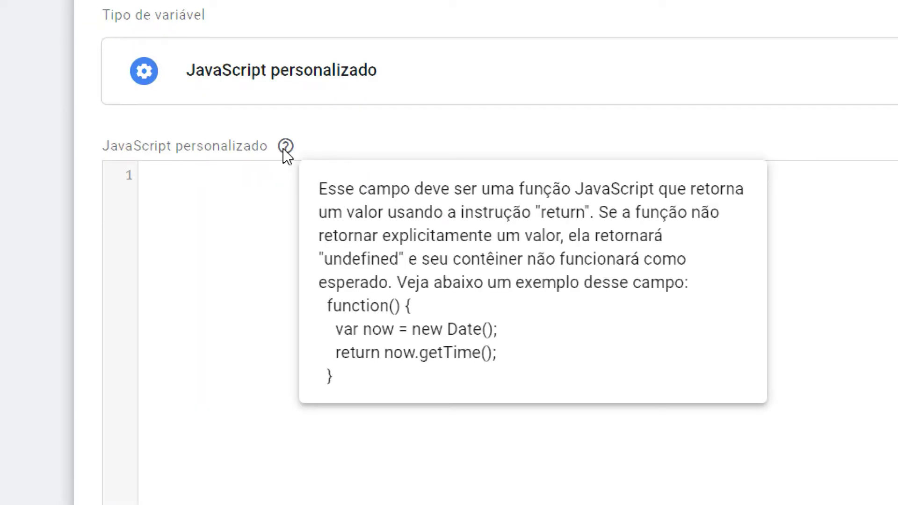
left_click_drag(349, 377, 327, 307)
key("ctrl+c")
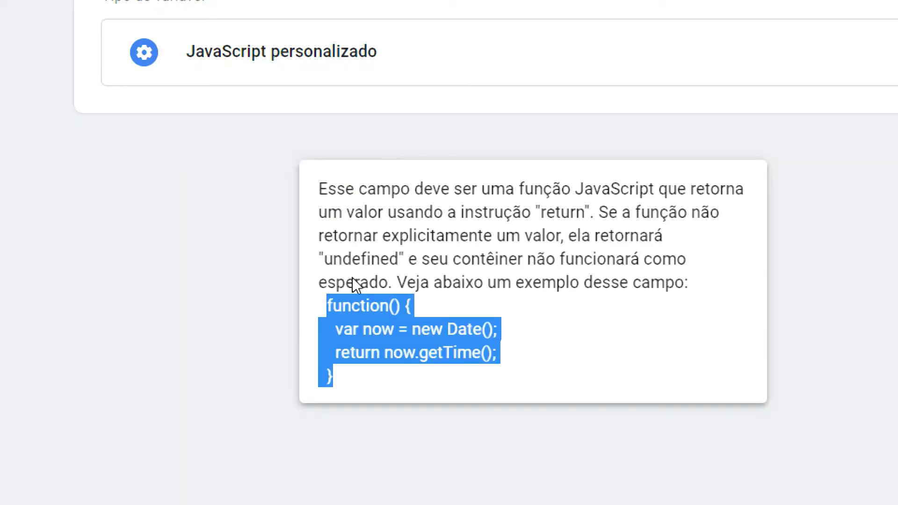
left_click(445, 60)
key("ctrl+v")
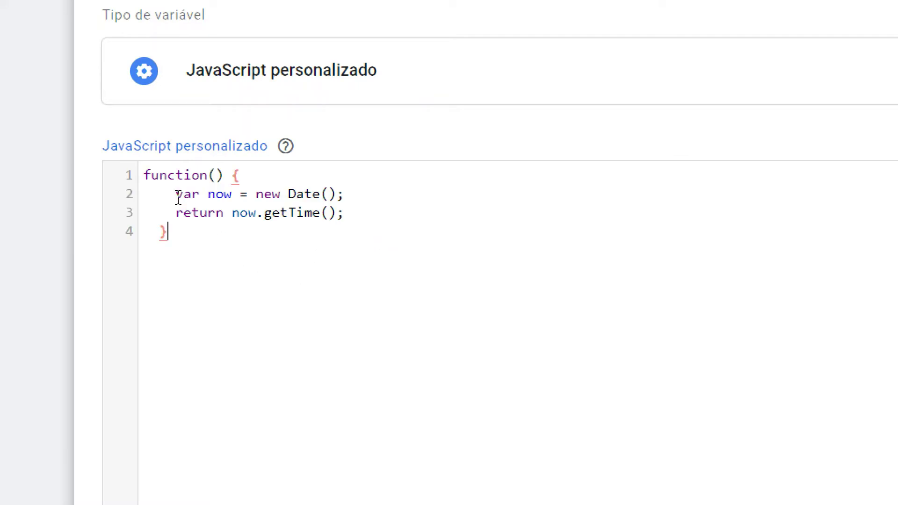
- Delete the two example statements inside the function and remove the closing brace's indentation
left_click_drag(176, 194, 372, 209)
key("BackSpace")
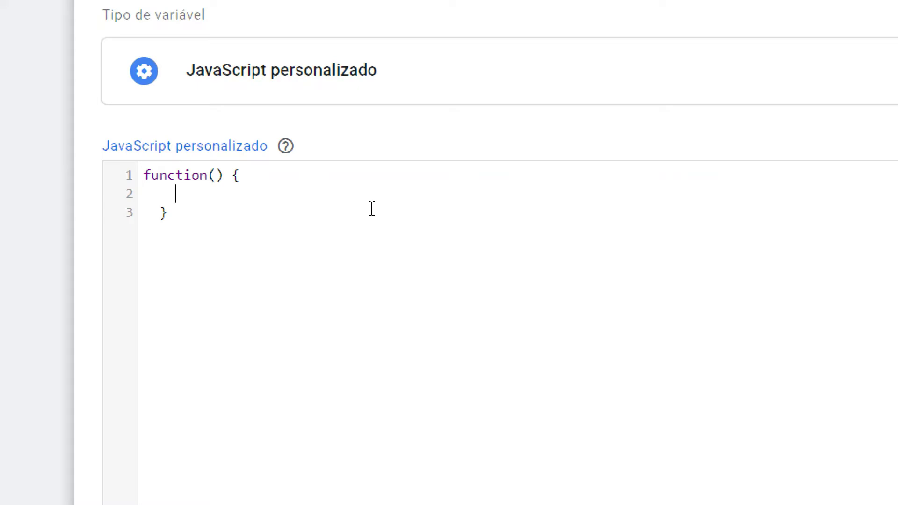
key("BackSpace")
key("BackSpace")
left_click(203, 186)
- Make the function return document.title
type("return")
type("document")
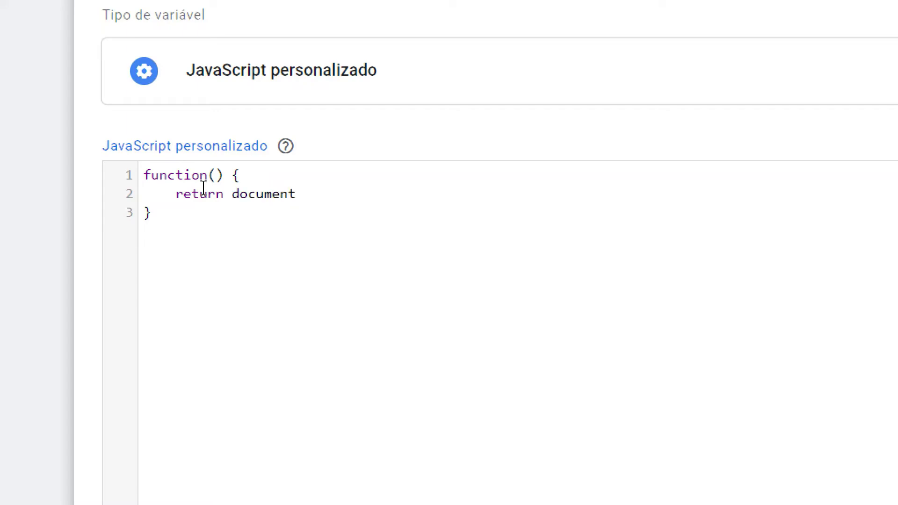
type(".tot")
key("BackSpace")
key("BackSpace")
type("itle")
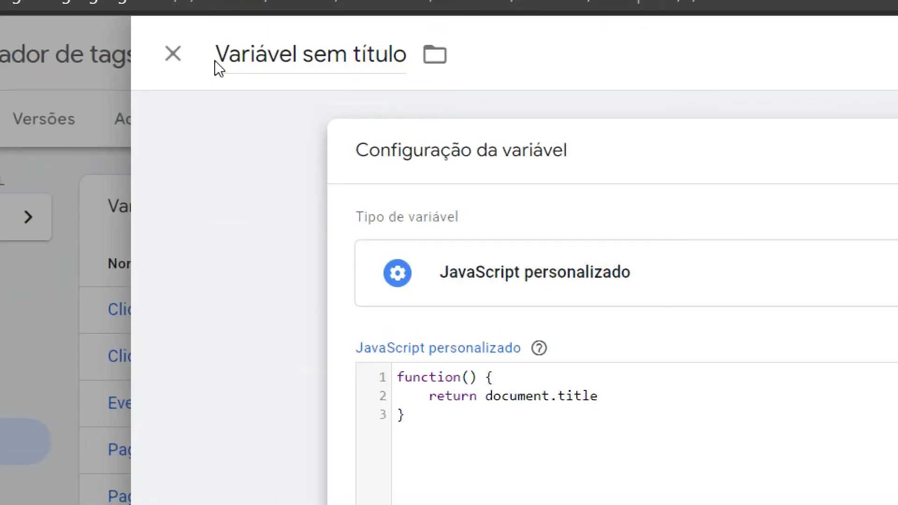
- Name the variable #titulo-pagina2 and save it
double_click(257, 55)
key("ctrl+a")
type("#")
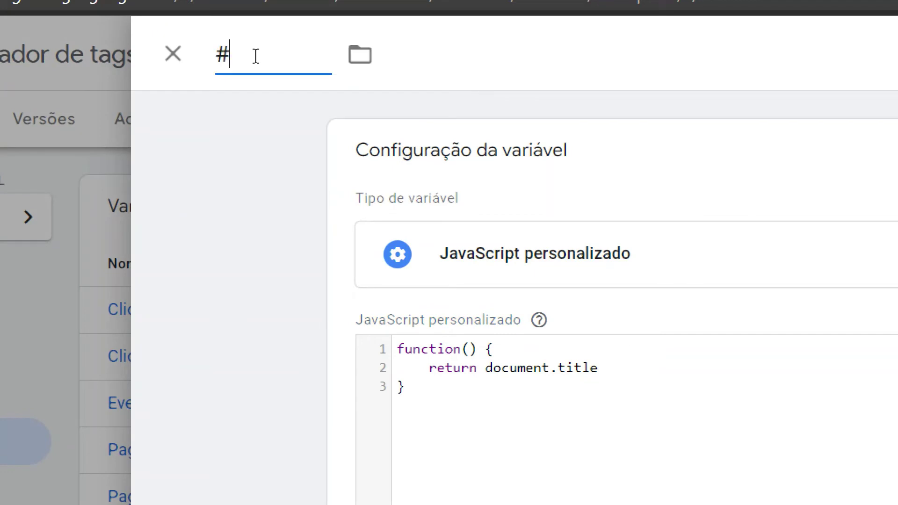
type("titulo-pagina")
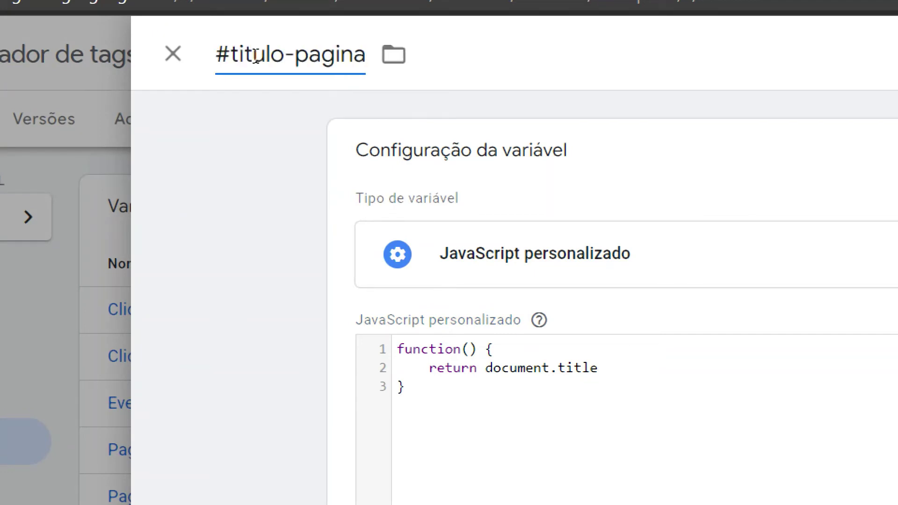
type("2")
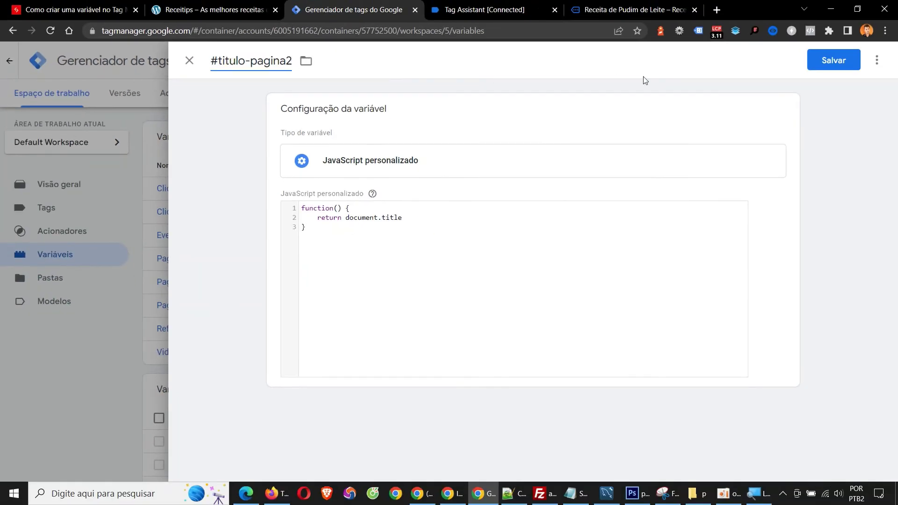
left_click(824, 64)
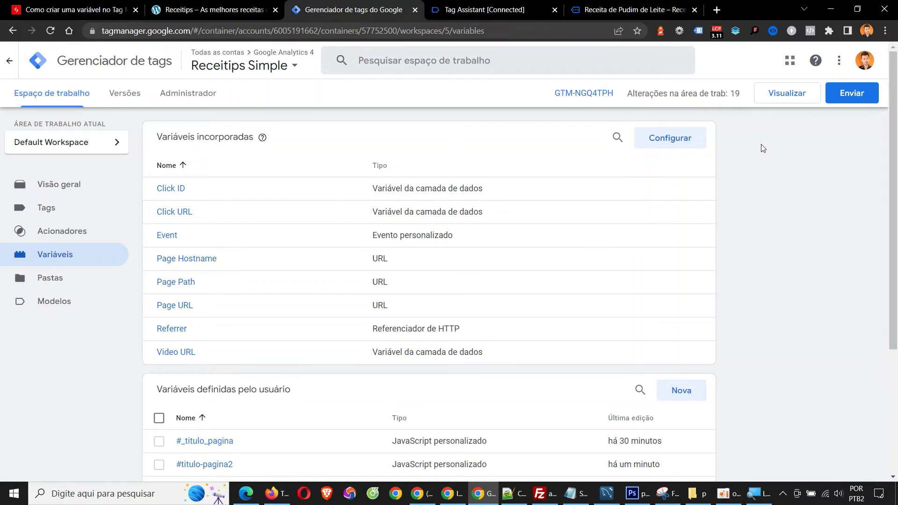
- Restart the container preview on the site and examine the Container Loaded variables, including #titulo-pagina2
left_click(789, 96)
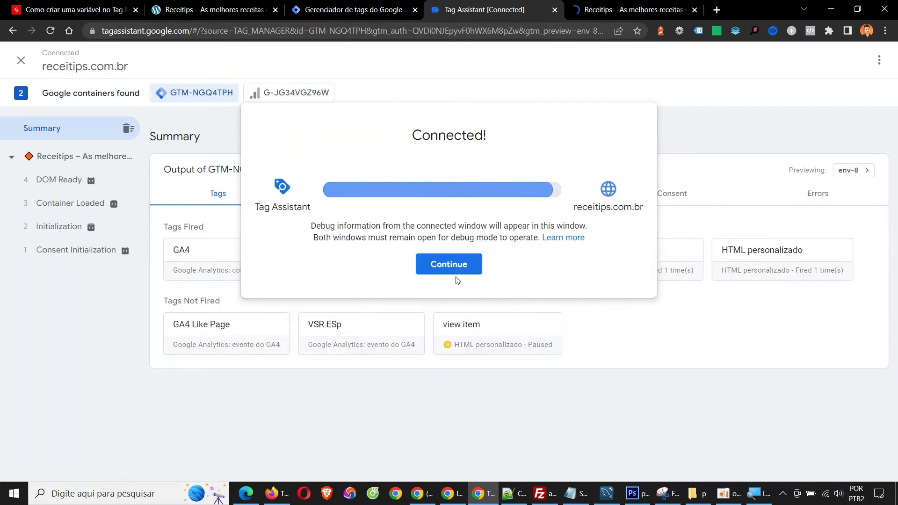
left_click(454, 270)
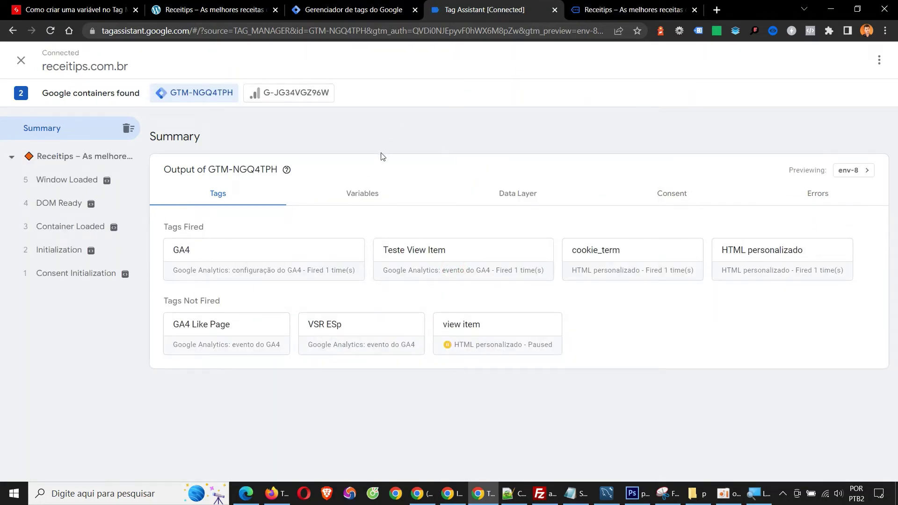
left_click(363, 193)
left_click(67, 226)
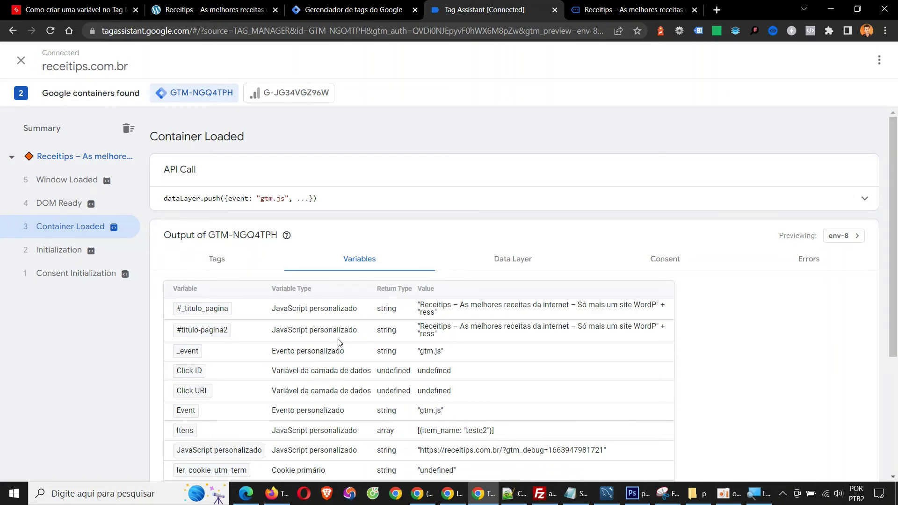
- Switch to Google Tag Manager and start a new tag of the custom HTML type (HTML personalizado)
left_click(374, 10)
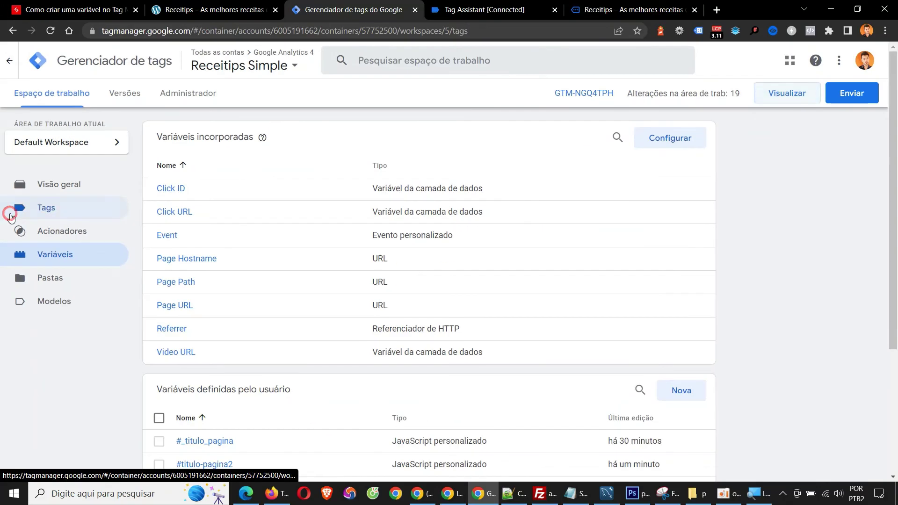
left_click(13, 208)
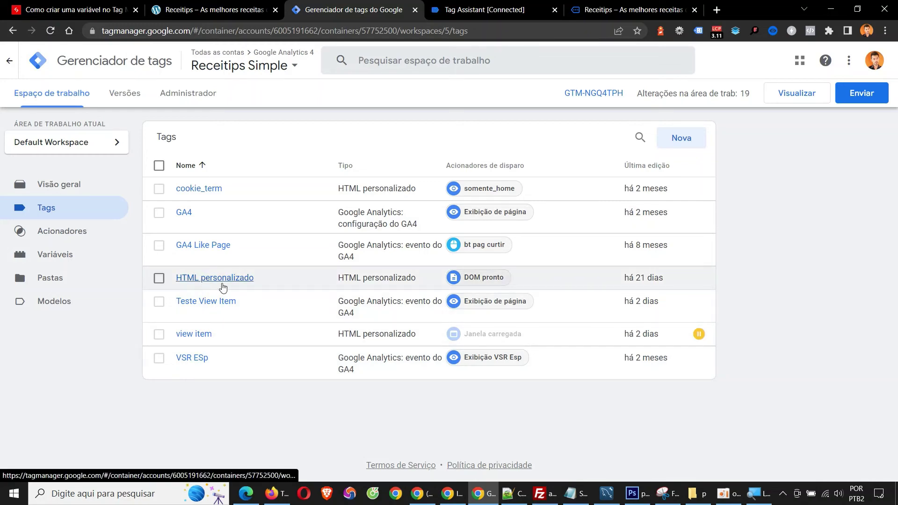
left_click(696, 139)
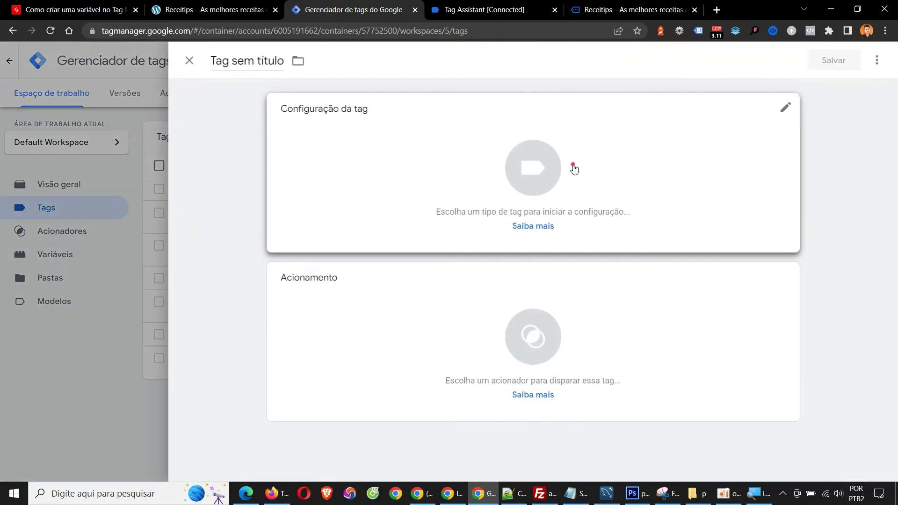
left_click(574, 169)
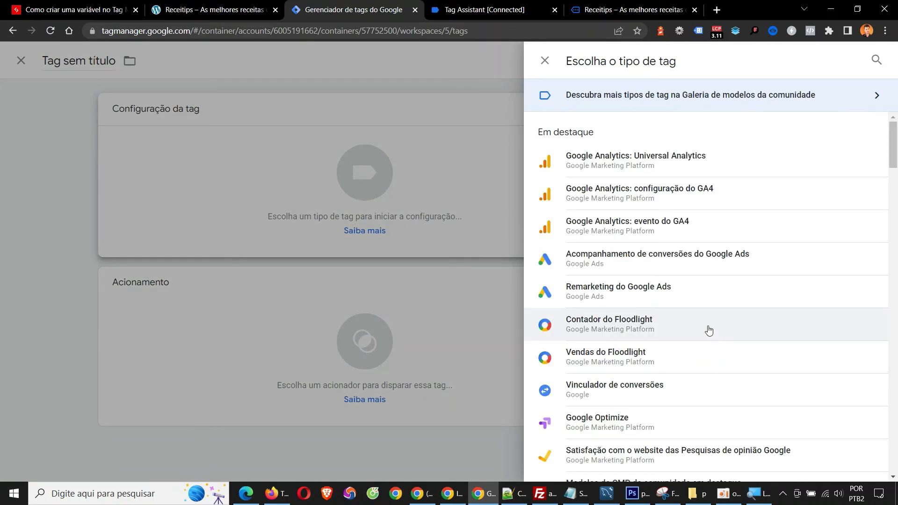
scroll(710, 330, "down", 4)
left_click(658, 368)
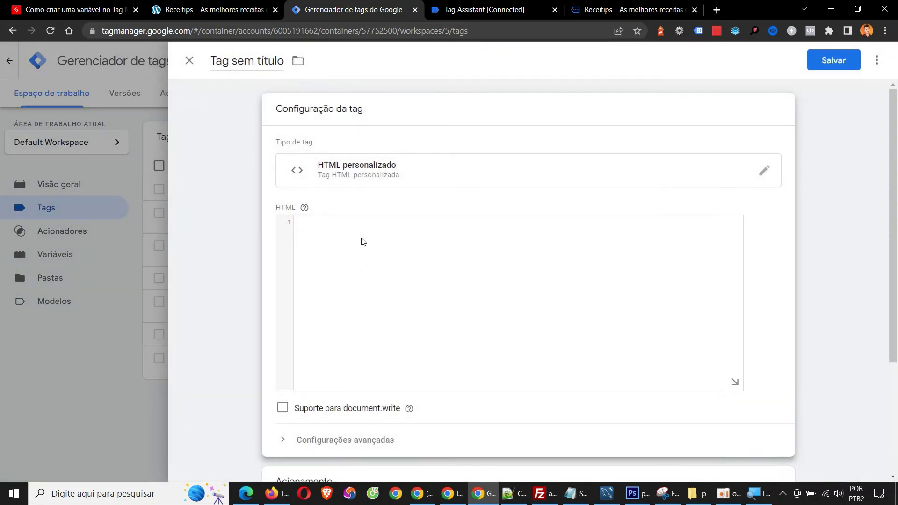
- Insert the {{#titulo-pagina2}} variable into the tag's HTML code, then discard the unsaved tag
left_click(363, 242)
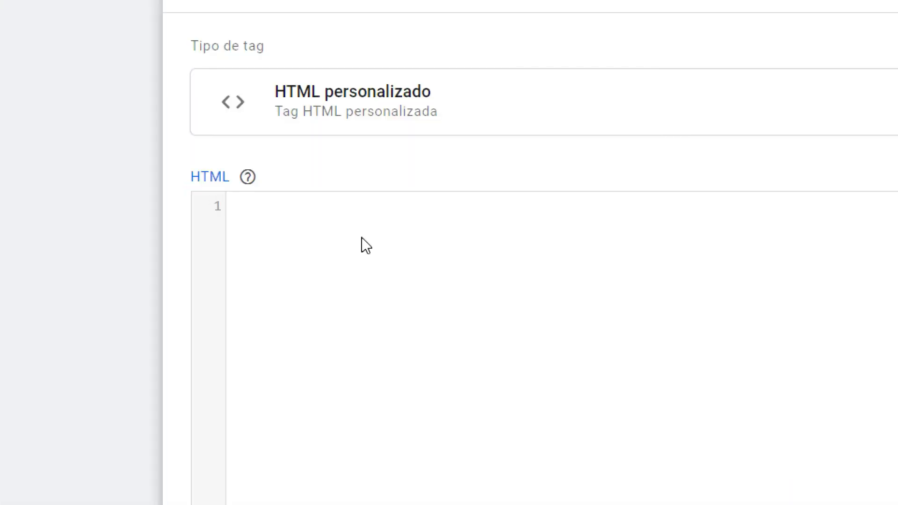
type("{{")
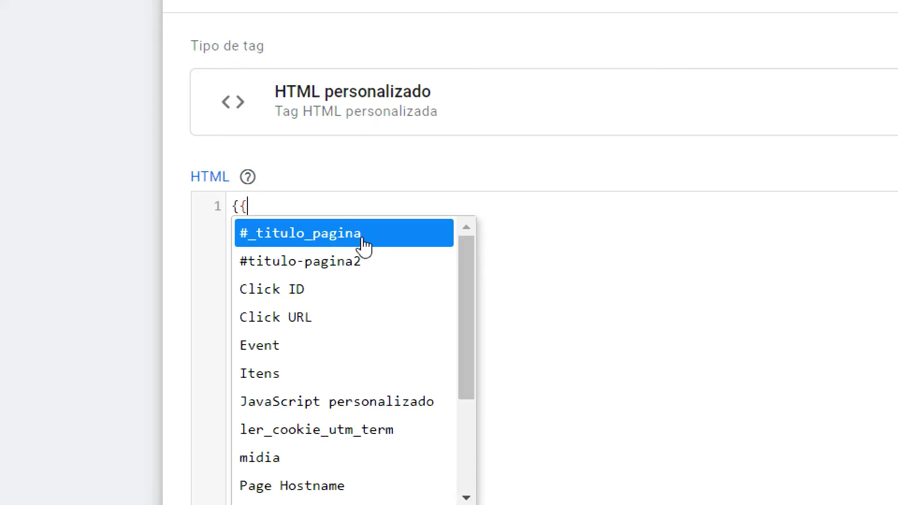
left_click(353, 263)
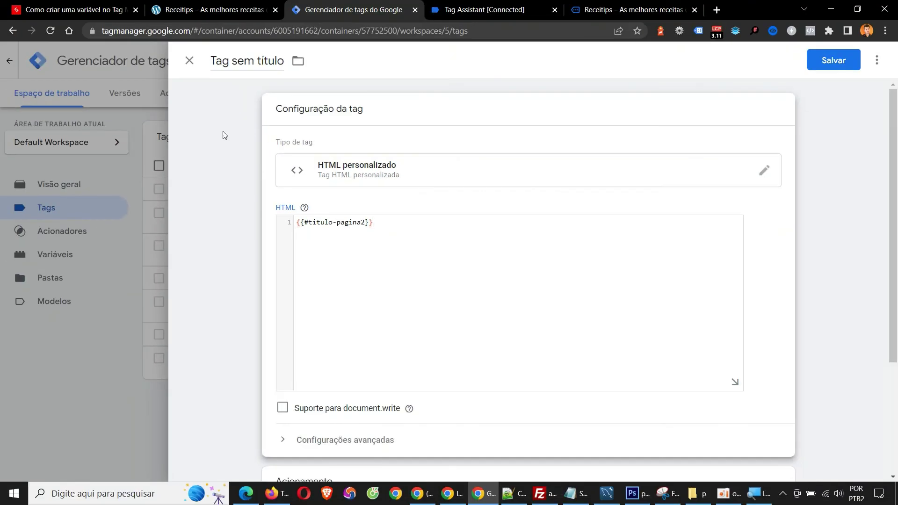
left_click(189, 61)
left_click(589, 190)
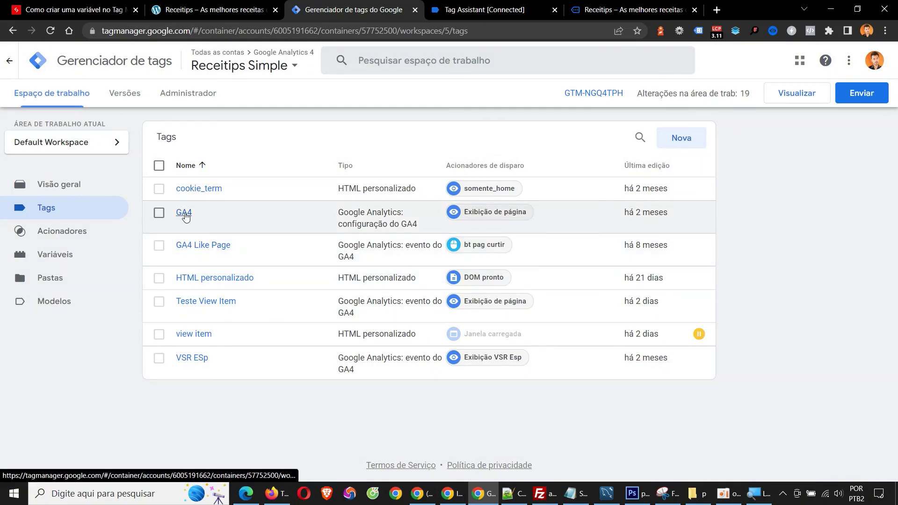
- Start another new tag of the Google Analytics GA4 event type (evento do GA4)
left_click(683, 137)
left_click(573, 193)
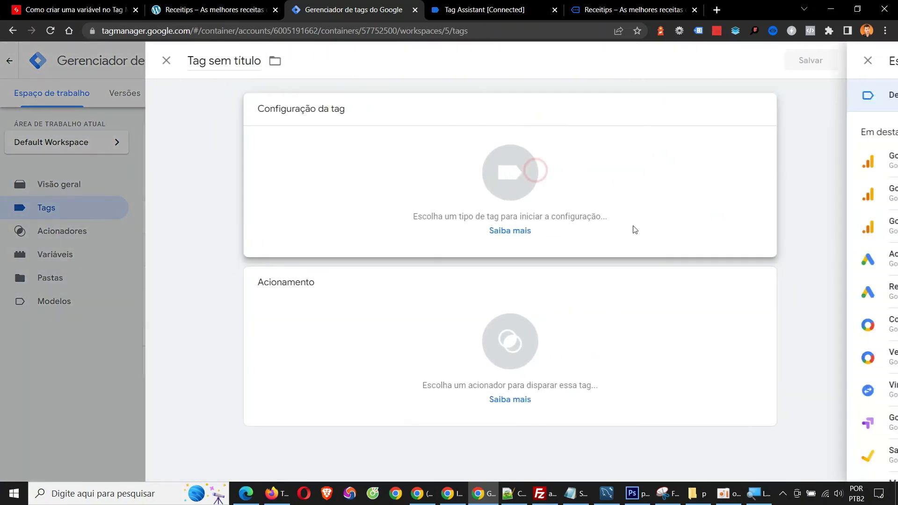
left_click(699, 231)
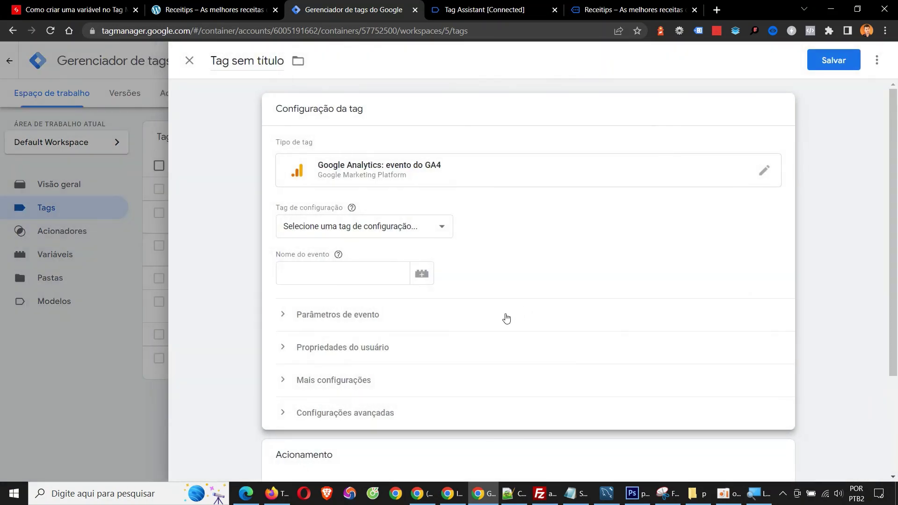
- Add an event parameter row with {{#_titulo_pagina}} as its value, then discard the unsaved tag
left_click(330, 316)
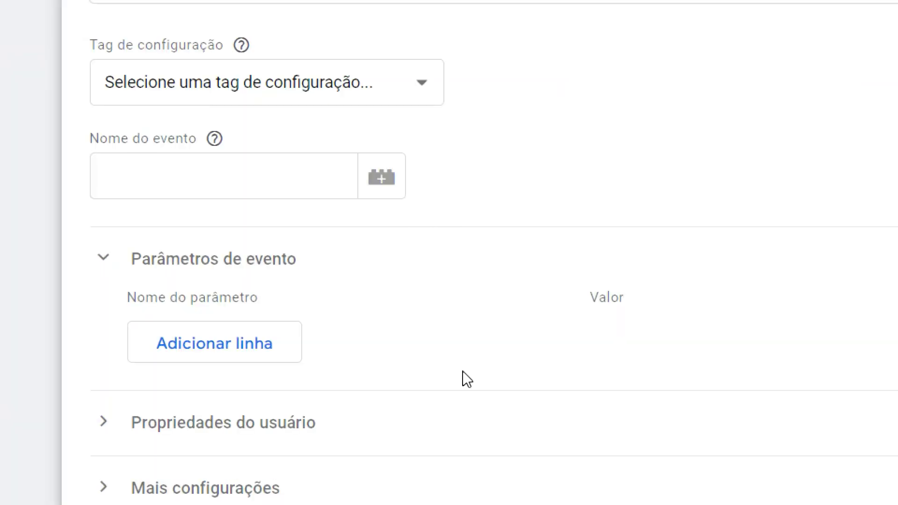
left_click(283, 356)
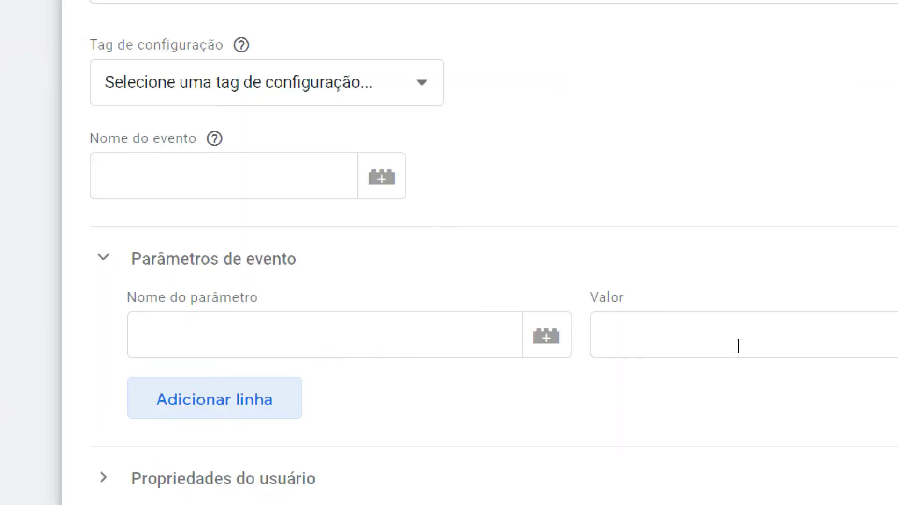
left_click(725, 340)
type("{{")
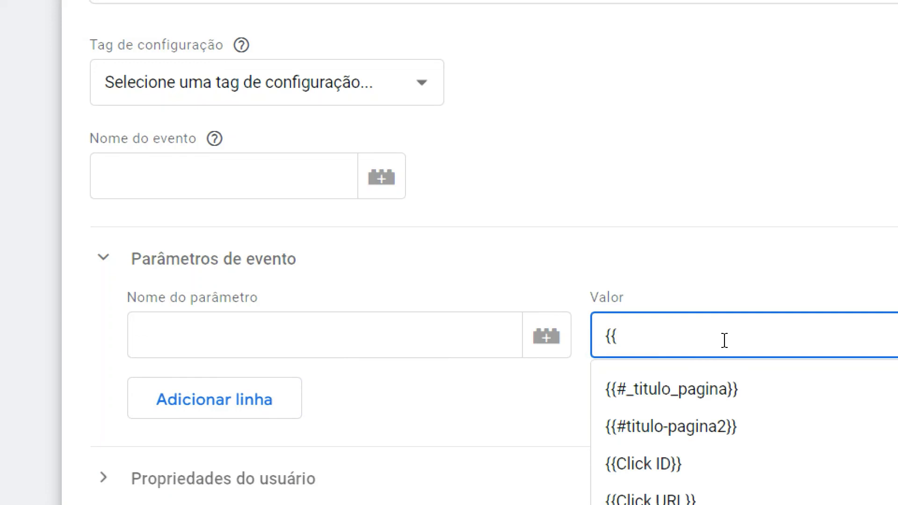
left_click(716, 403)
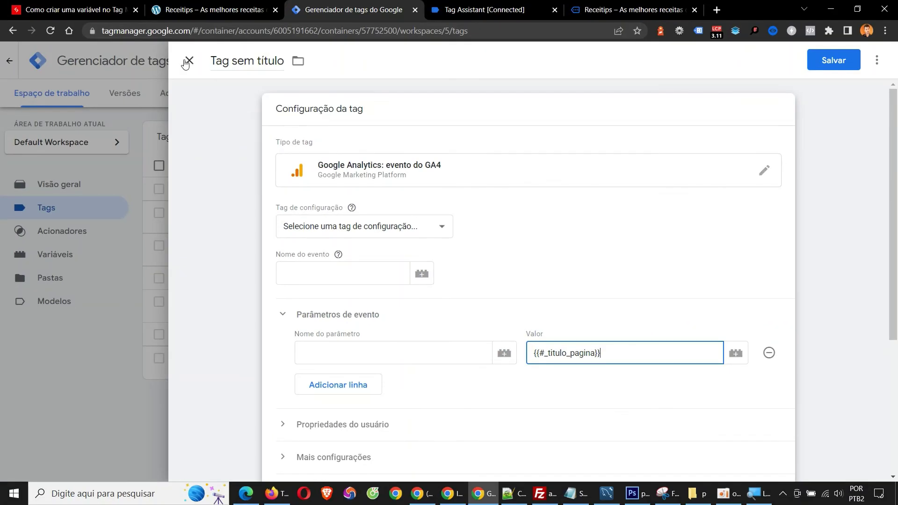
left_click(188, 62)
left_click(588, 188)
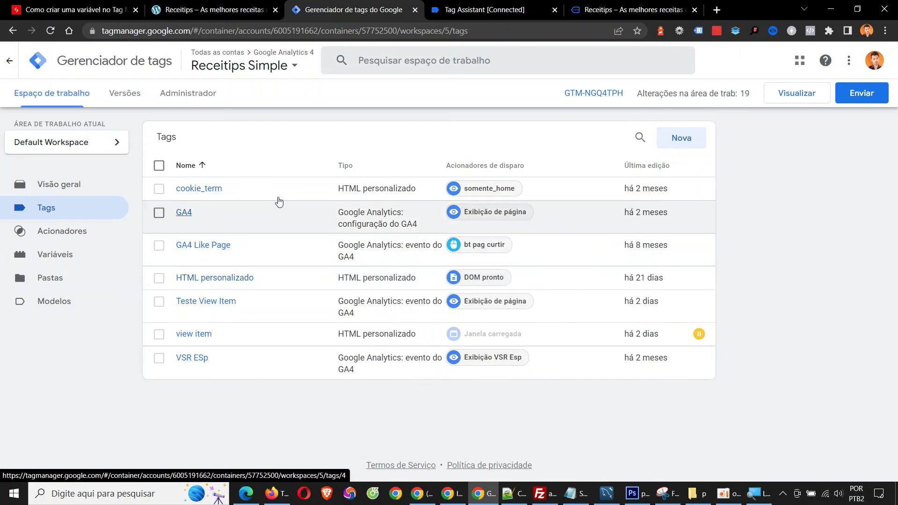
- Switch to the tutorial article about creating a Tag Manager variable with the page title
left_click(105, 7)
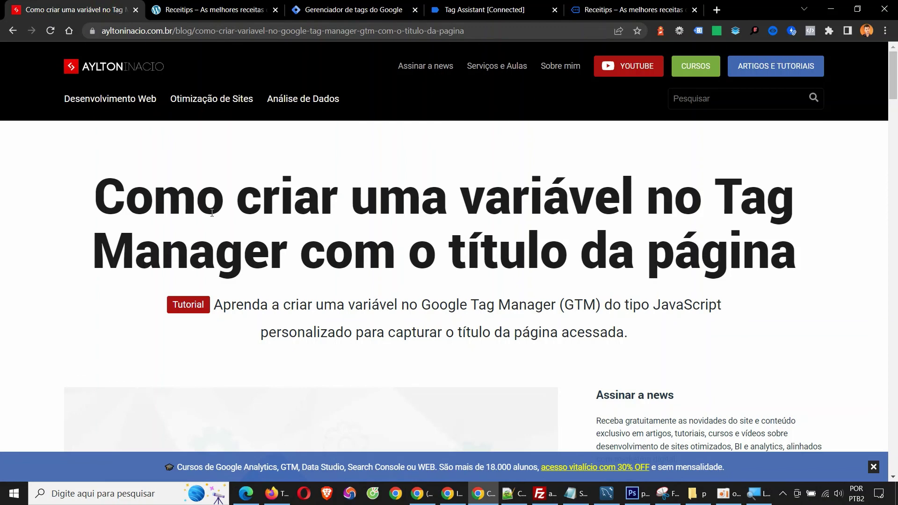